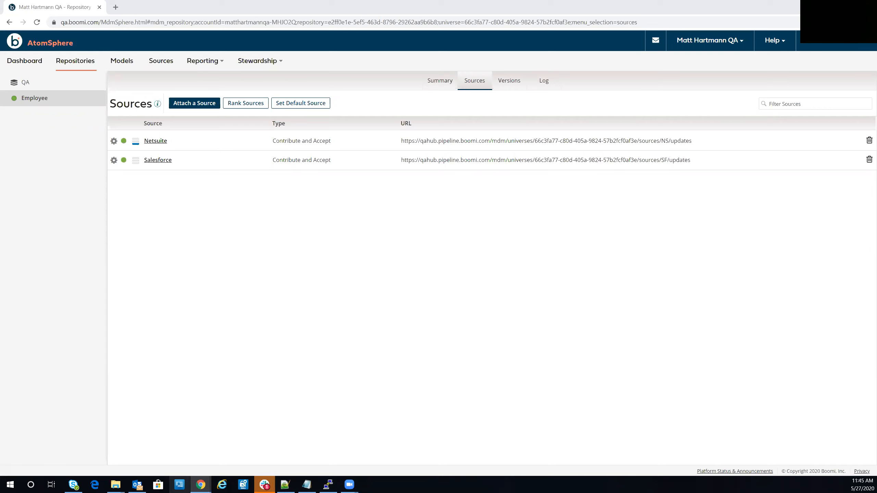
Open the integration Build page in a new browser tab and open the MDMTechTopic process.
click(802, 48)
right_click(815, 62)
click(780, 66)
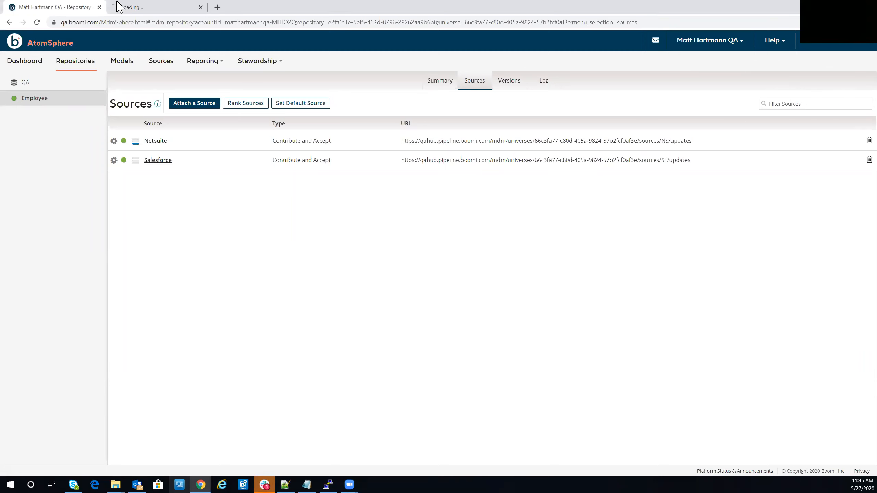
click(145, 8)
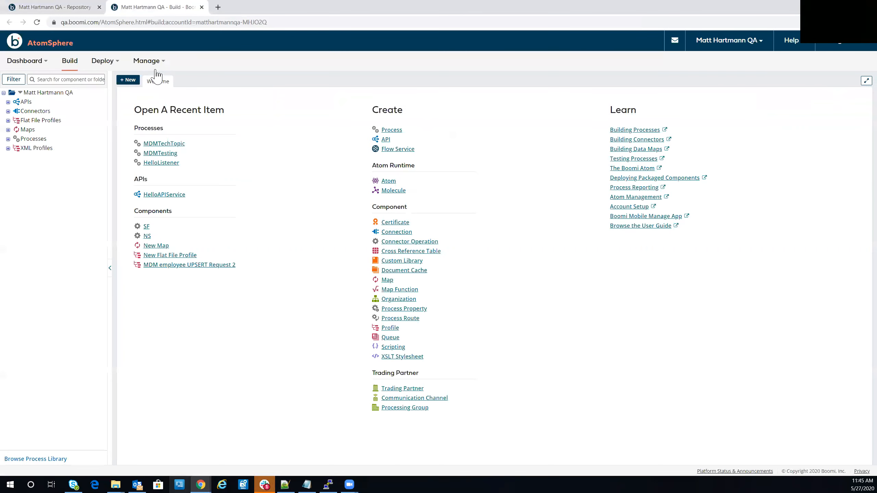
click(169, 144)
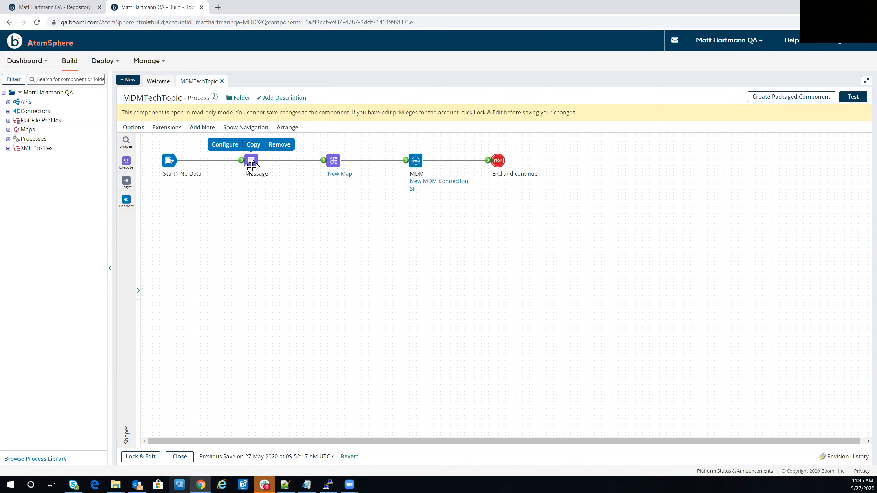
In the Message shape's text, set the leading entity ID to 10, change the SSN's middle group and set the last name to UserSF.
click(225, 144)
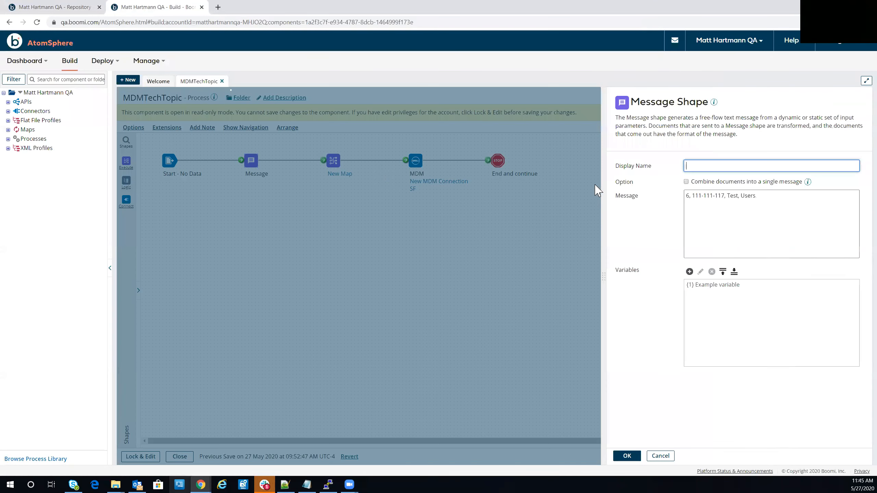
click(689, 197)
key(BackSpace)
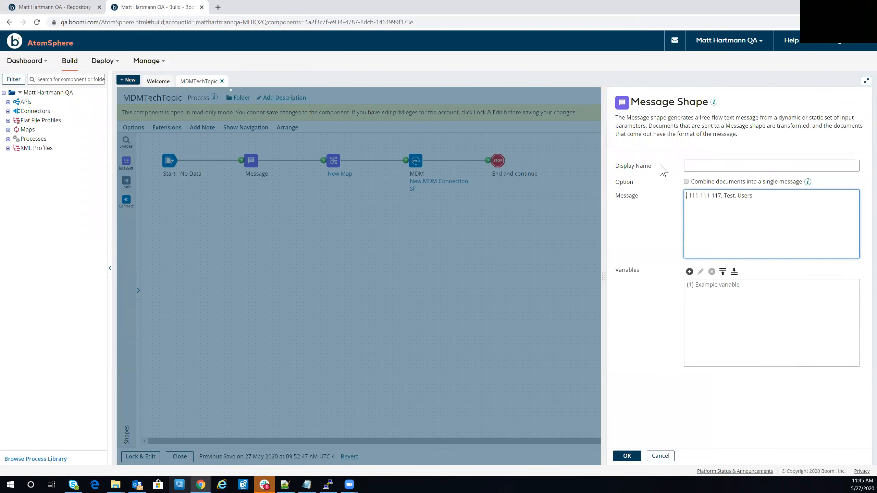
text(10)
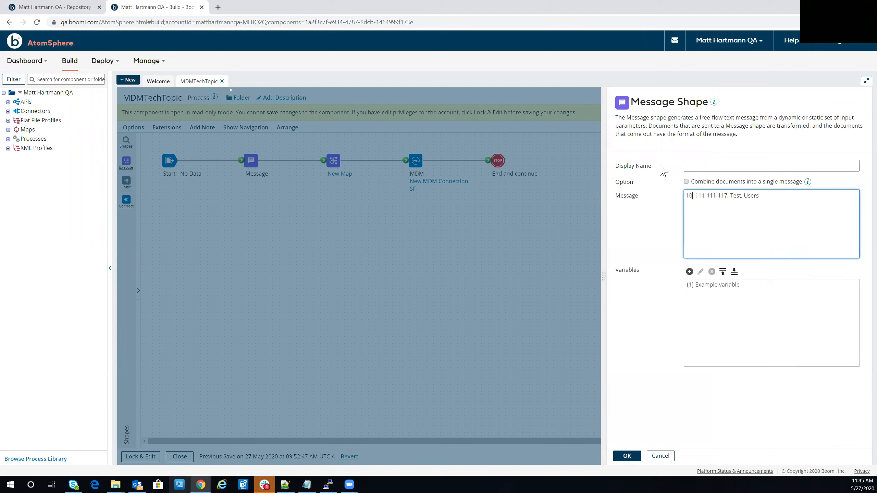
click(715, 196)
key(BackSpace)
text(2)
click(758, 190)
key(BackSpace)
click(626, 457)
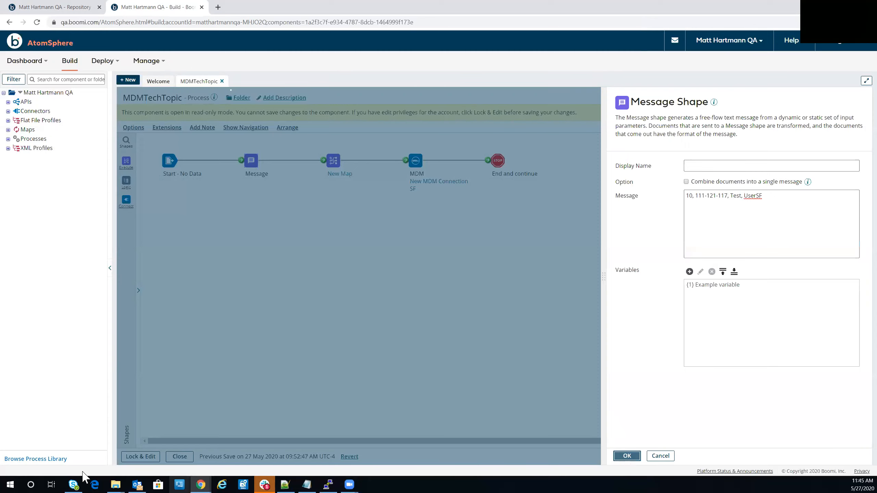
Acquire the edit lock on the MDMTechTopic process and save it.
click(129, 457)
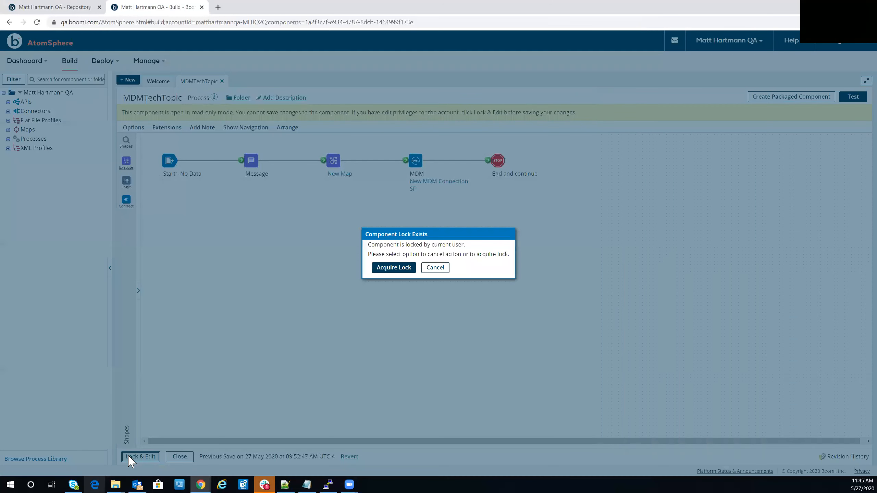
click(379, 271)
click(135, 456)
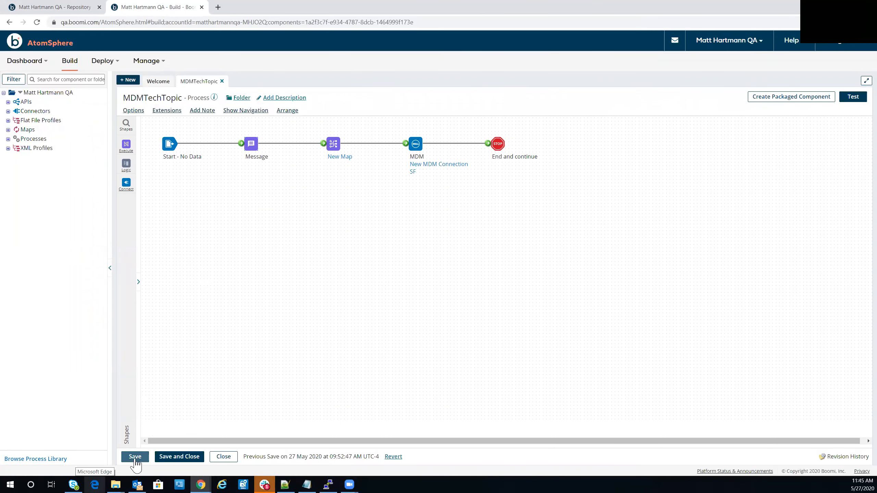
Run a test of the MDMTechTopic process on the Biggie Atom.
click(852, 98)
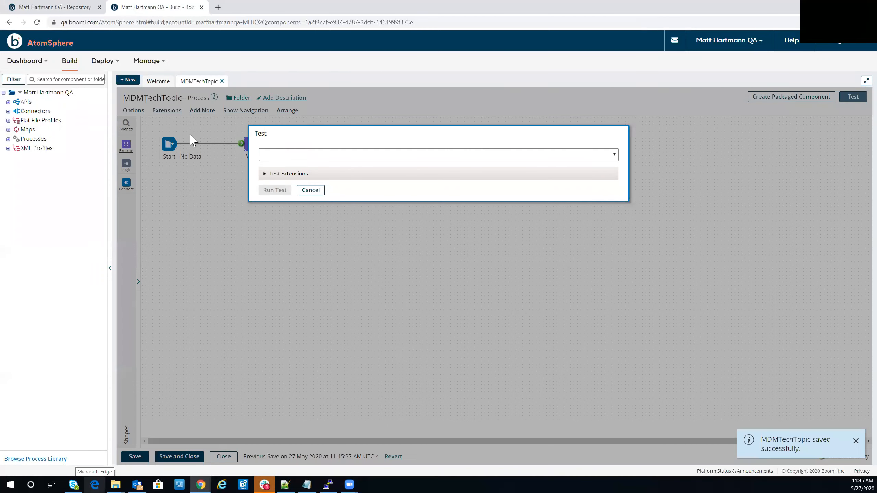
click(281, 155)
click(284, 215)
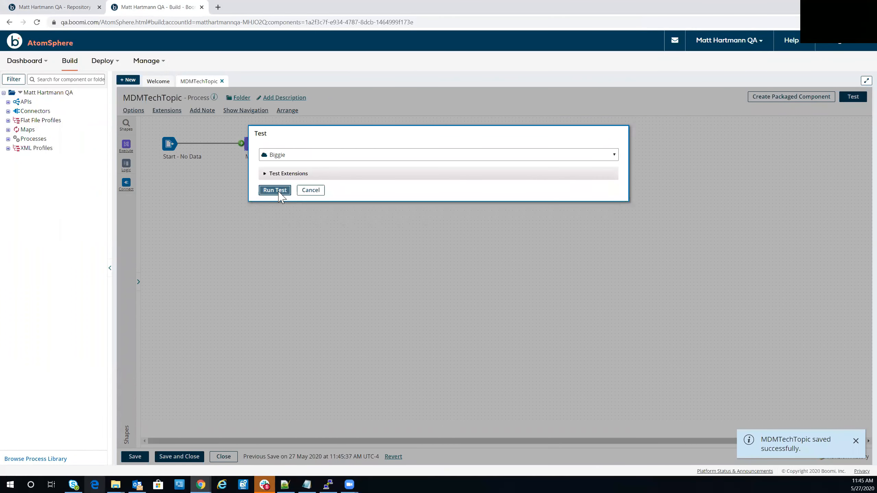
click(279, 192)
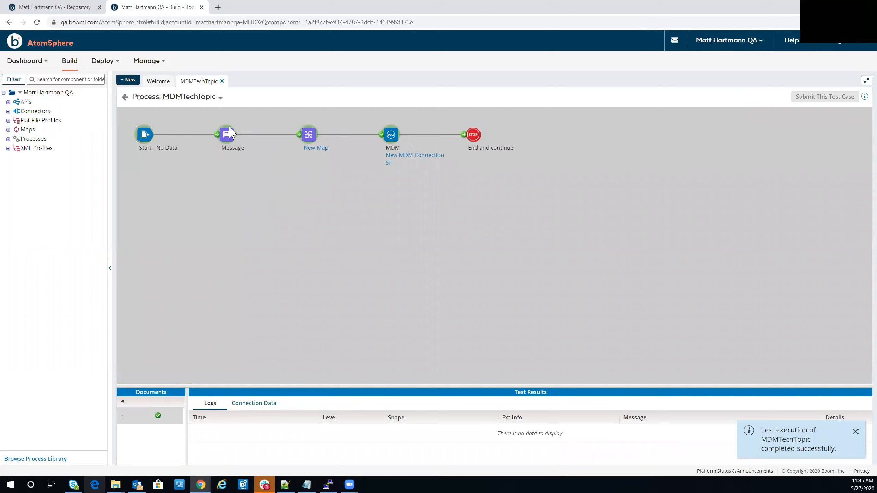
Return to the repository tab, load the QA Employee golden records and examine the newest record's row.
click(35, 8)
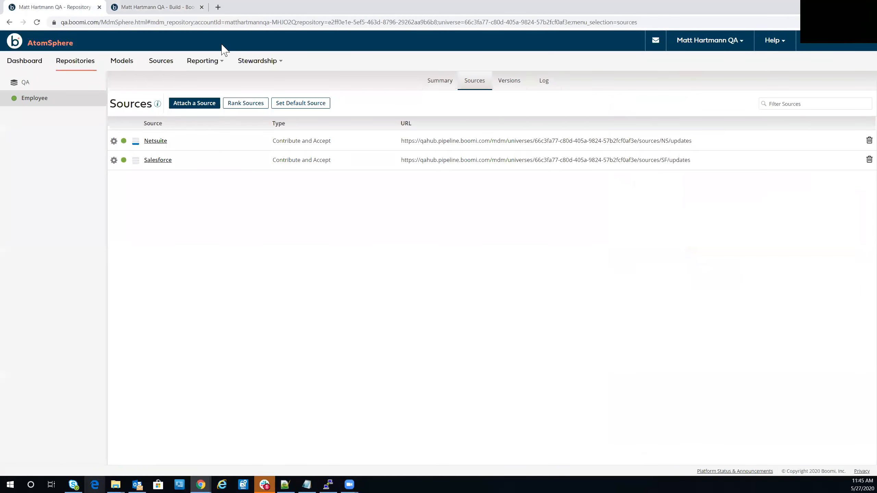
click(259, 62)
click(259, 80)
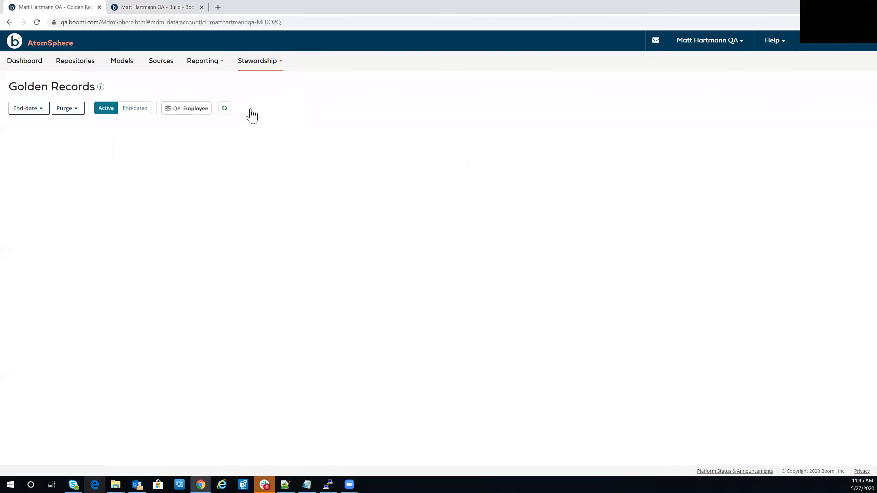
click(350, 111)
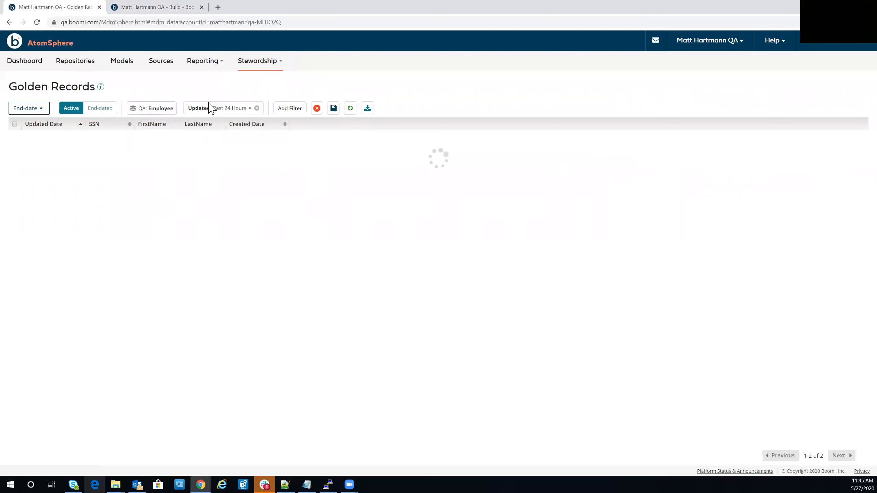
drag(287, 137, 26, 141)
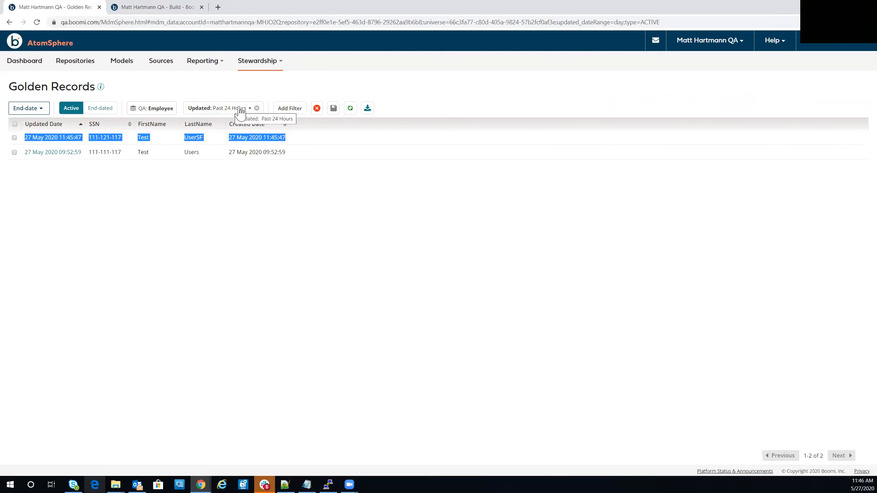
Go back to the MDMTechTopic process, switch the MDM connector shape's operation to NS and save the process.
click(144, 8)
click(125, 98)
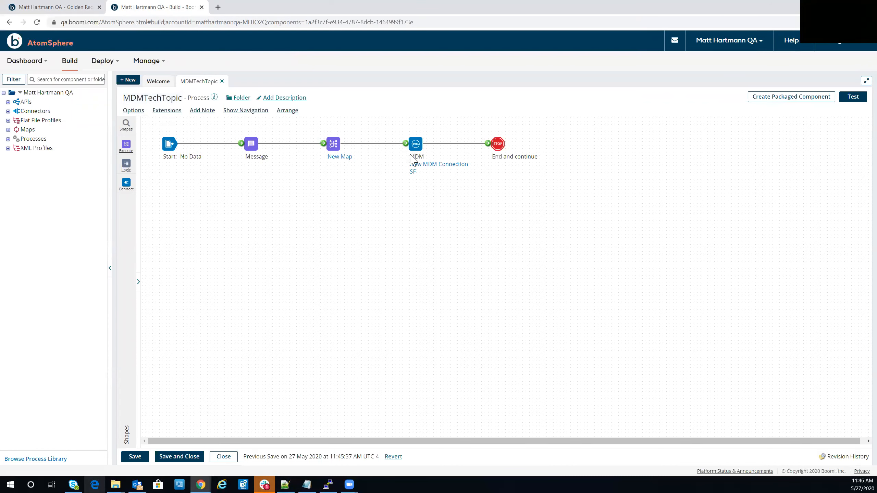
mouse_move(413, 171)
click(416, 142)
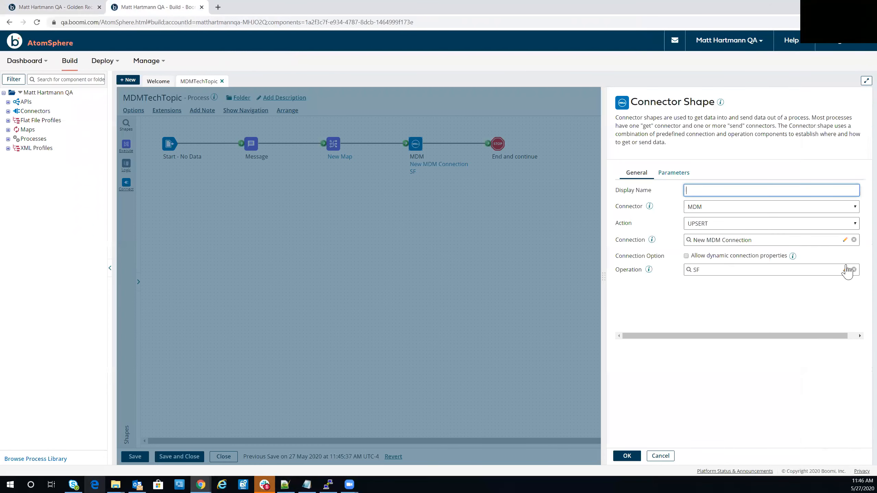
click(720, 270)
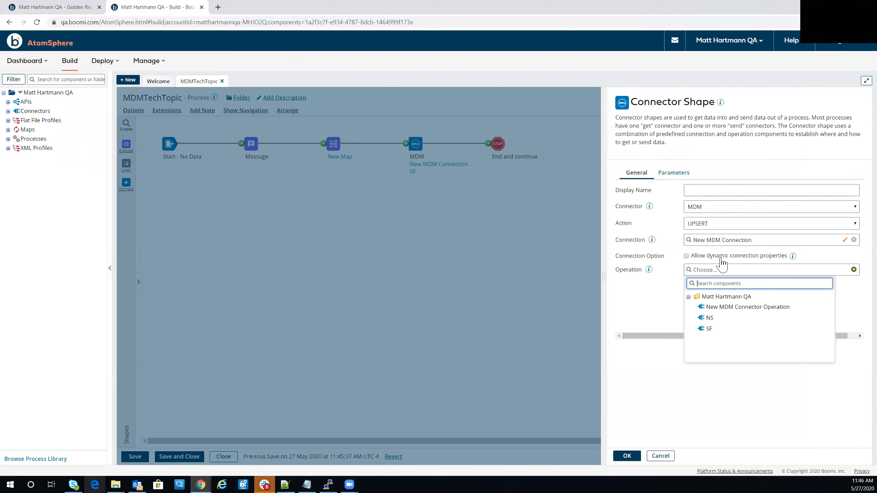
click(710, 318)
click(625, 456)
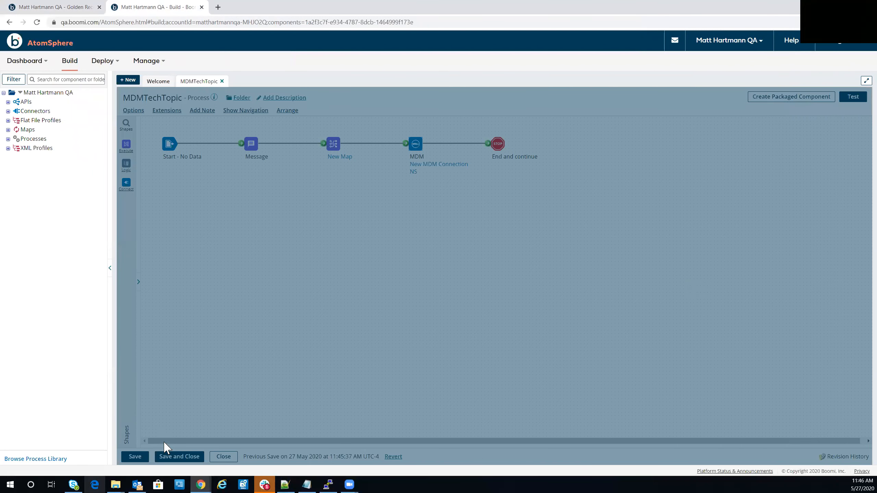
click(141, 459)
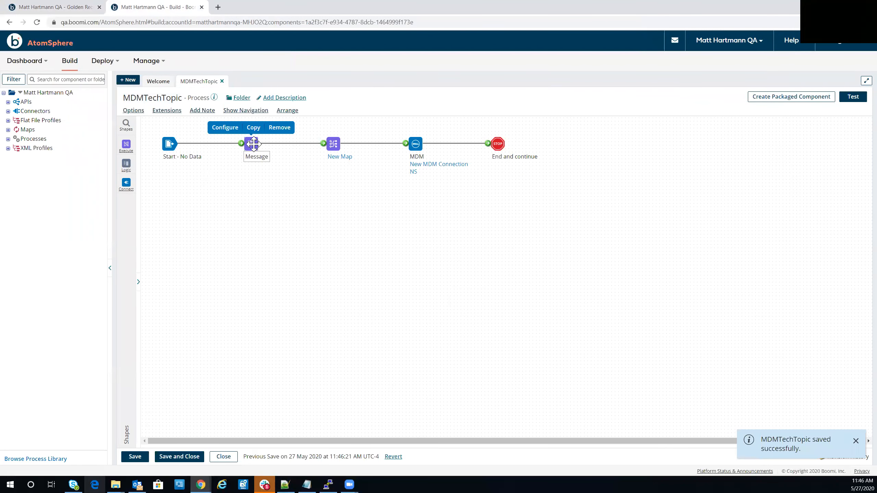
Set the leading entity ID in the Message shape's text to 111 and run the process test again.
click(251, 143)
click(693, 196)
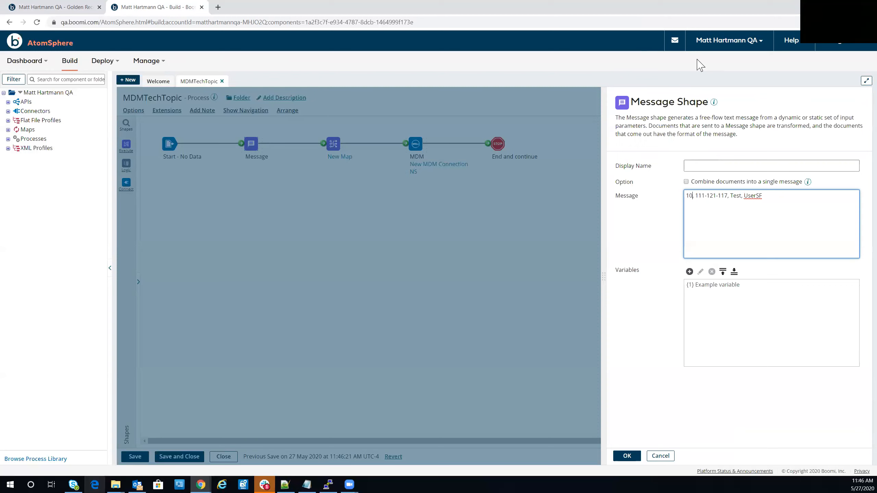
key(BackSpace)
key(BackSpace)
text(111)
drag(770, 196, 693, 196)
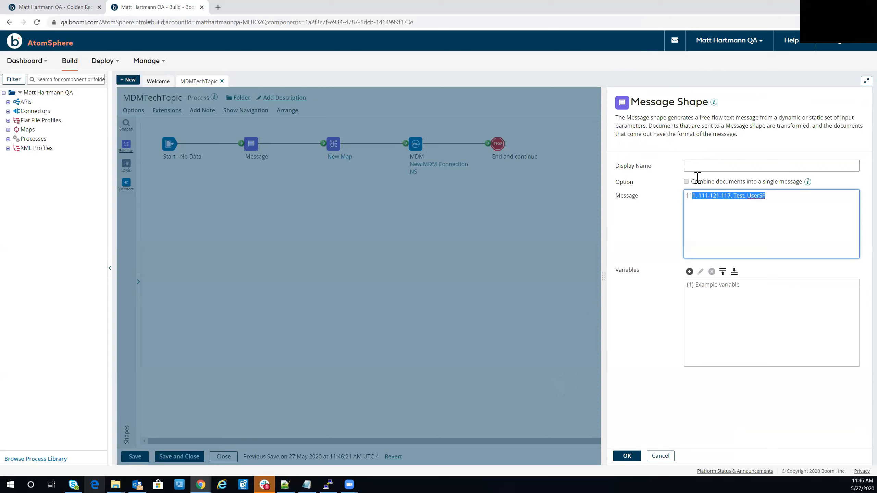
click(627, 456)
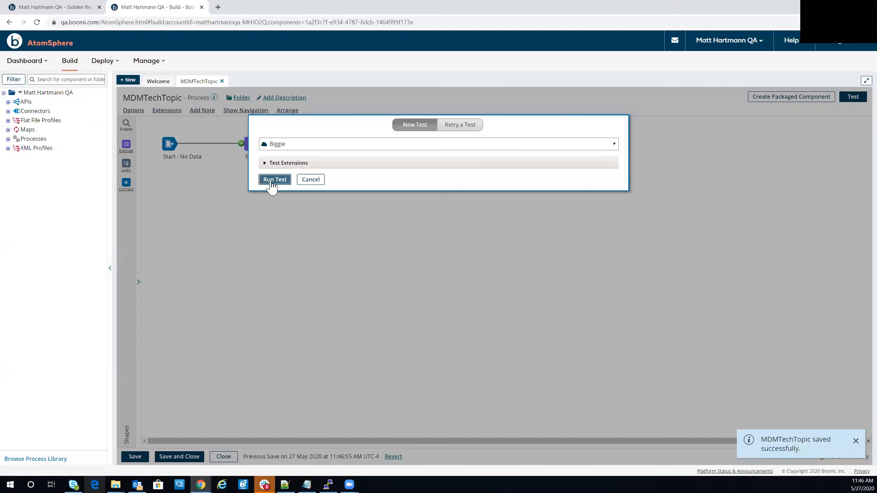
click(272, 180)
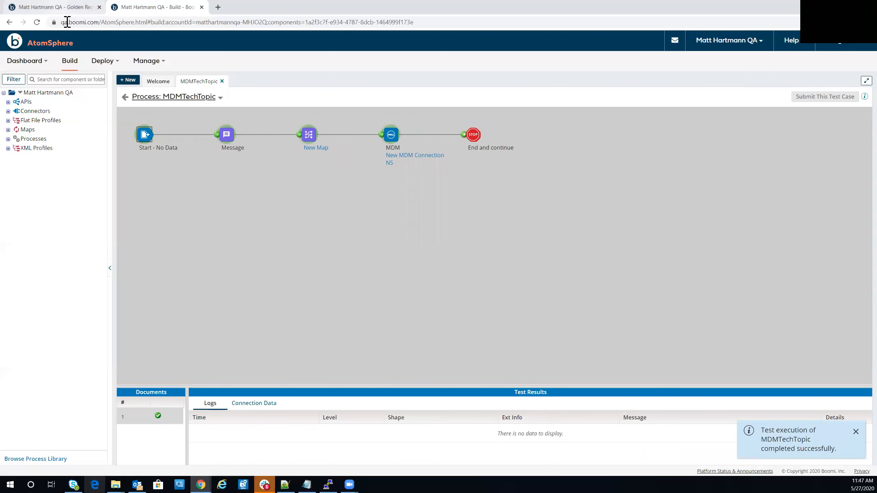
Open the golden record with last name UserSF and examine its linked sources and entity IDs.
click(62, 8)
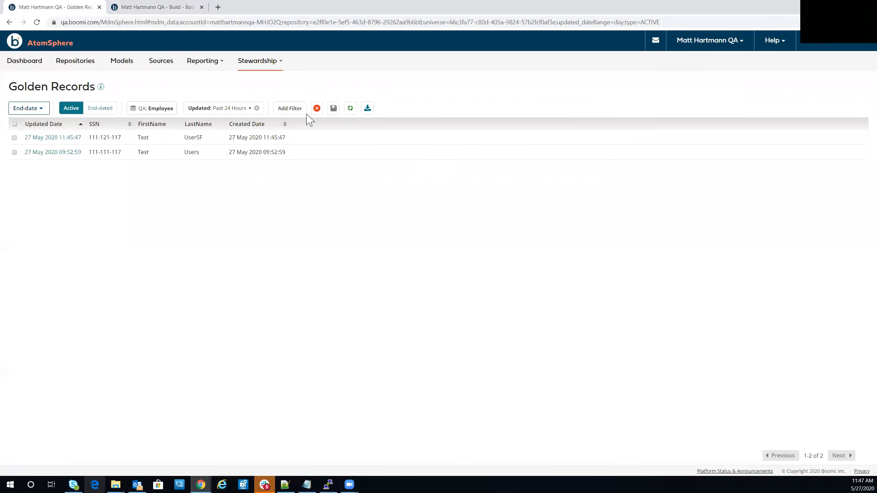
click(71, 139)
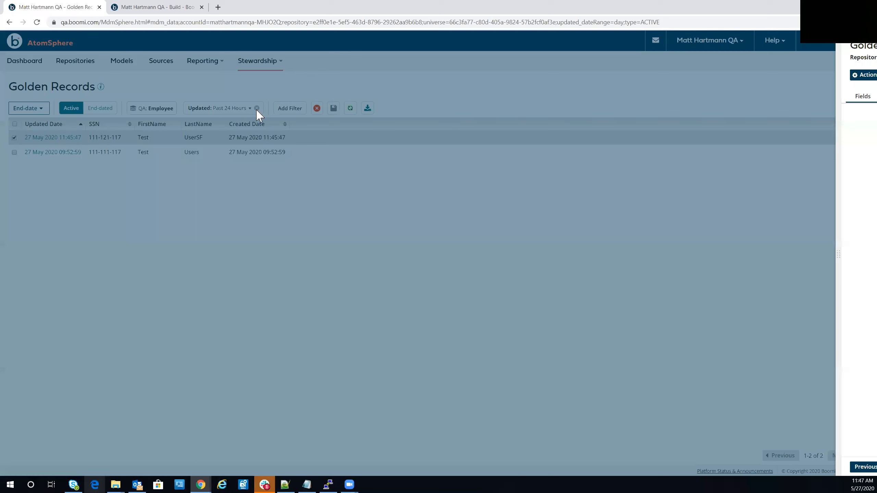
click(487, 104)
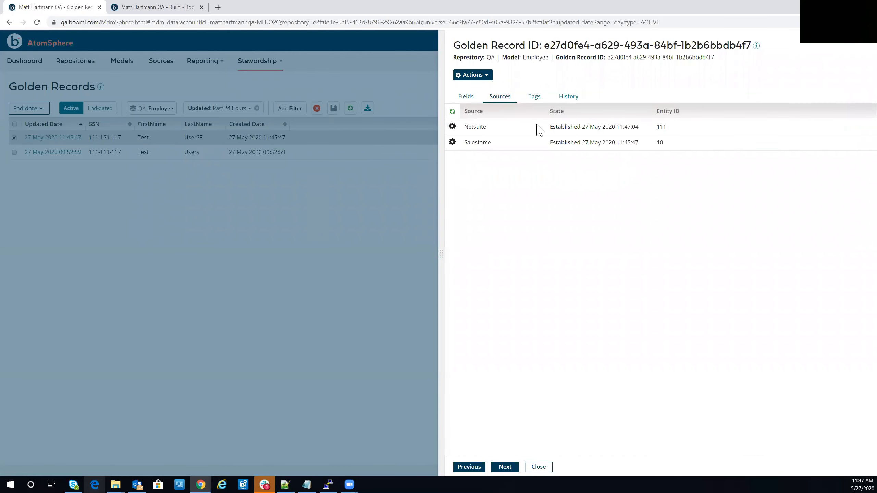
drag(701, 150, 467, 133)
click(562, 143)
click(269, 69)
Open the Inbound Activity report, filter it to the past 24 hours and refresh it.
mouse_move(227, 64)
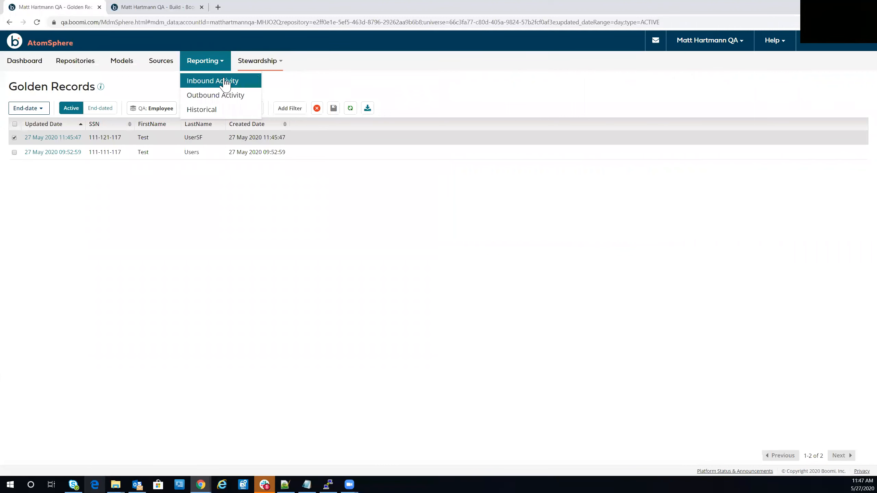
click(222, 82)
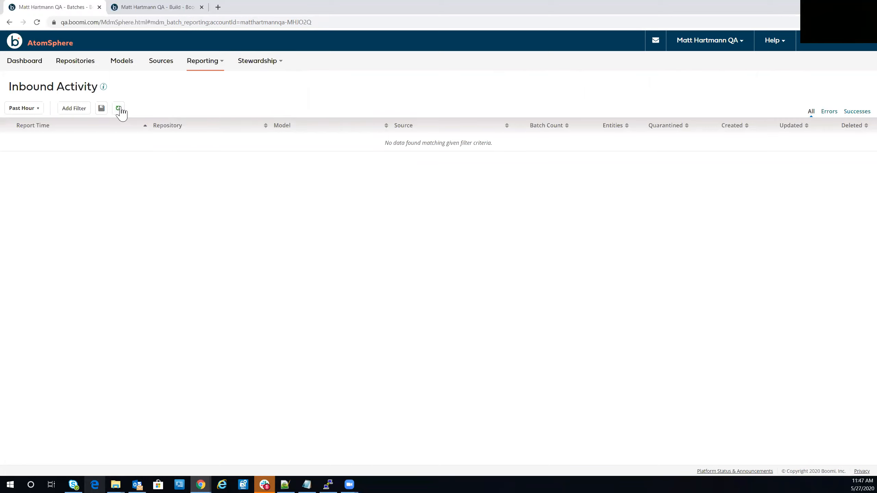
click(34, 108)
click(14, 142)
click(58, 193)
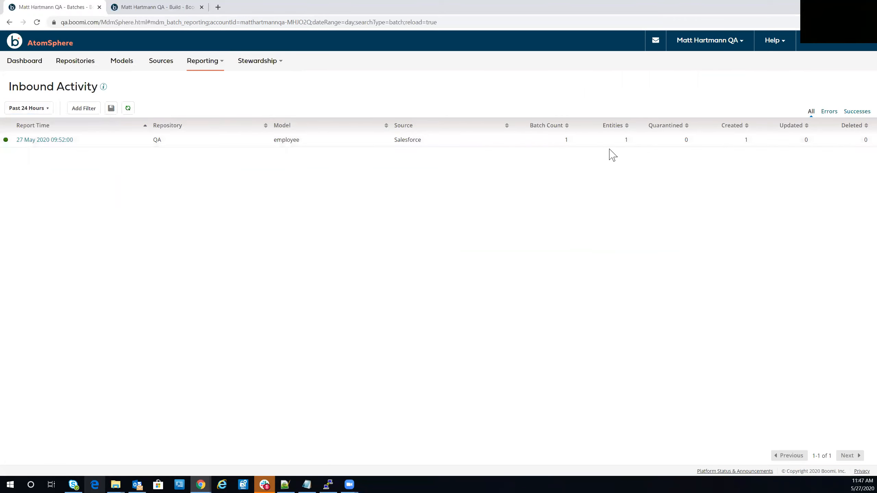
click(128, 108)
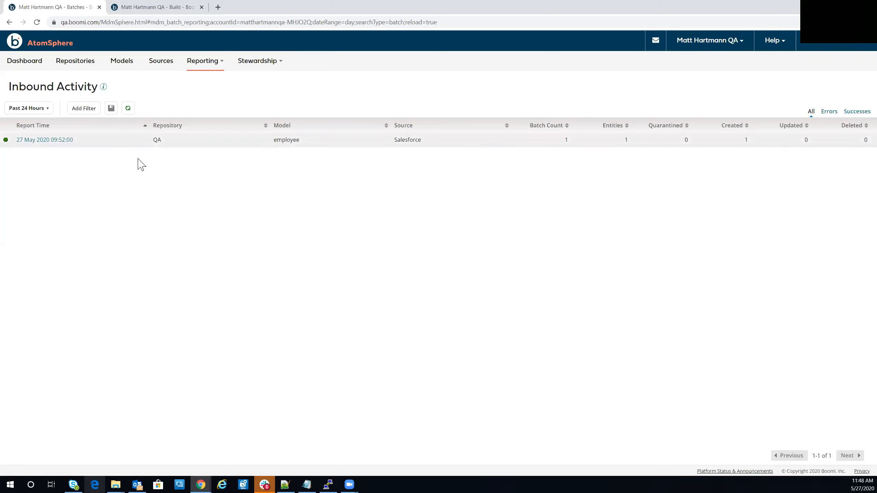
View the Salesforce batch report's details and its available batch actions, then close the details.
click(69, 141)
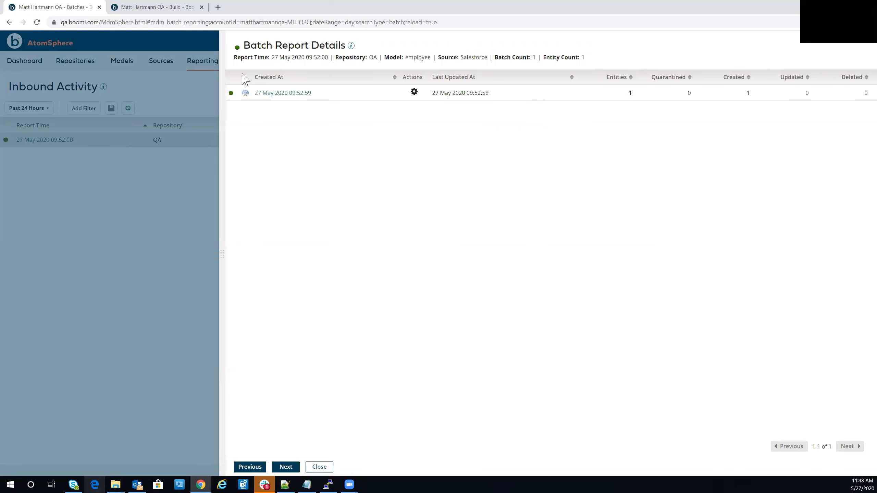
click(414, 92)
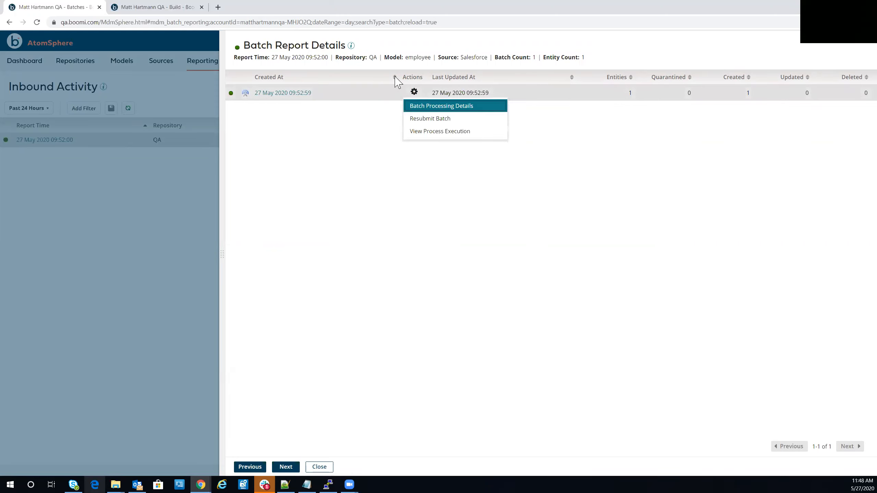
click(187, 202)
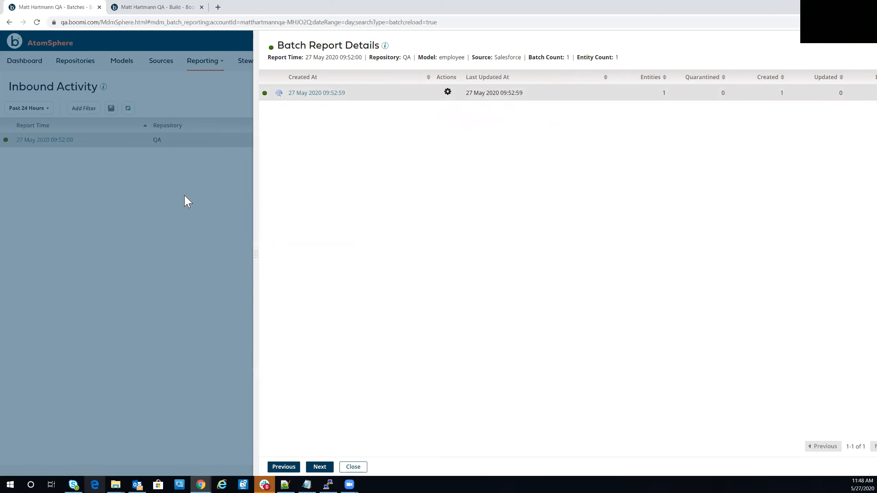
Open the Outbound Activity report and examine the most recent pending Netsuite record's sources, tags and history, then close its details.
click(203, 61)
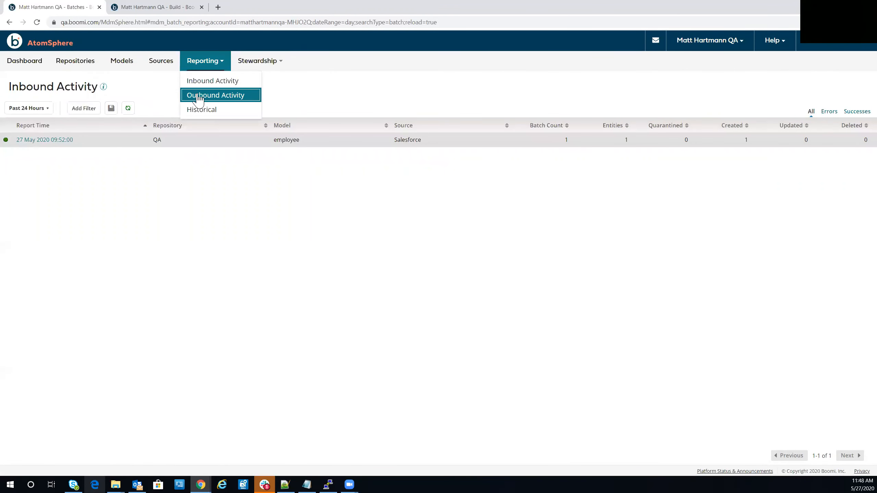
click(199, 98)
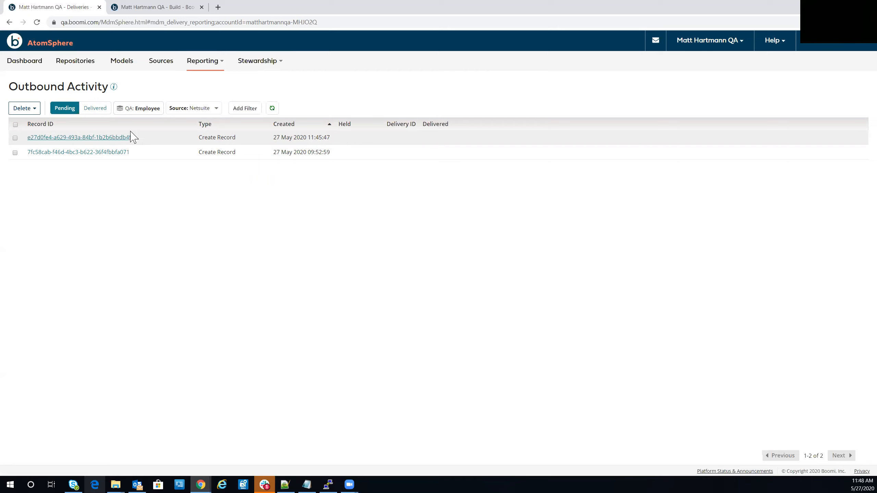
click(113, 138)
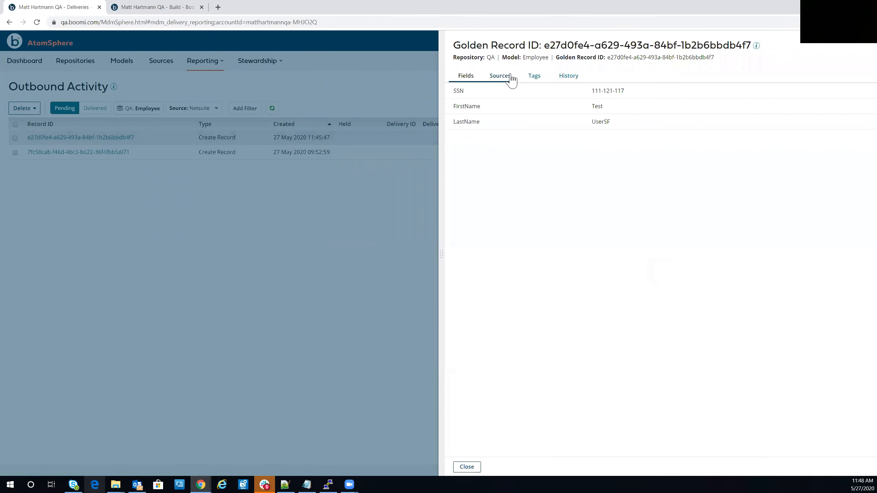
click(508, 78)
click(534, 78)
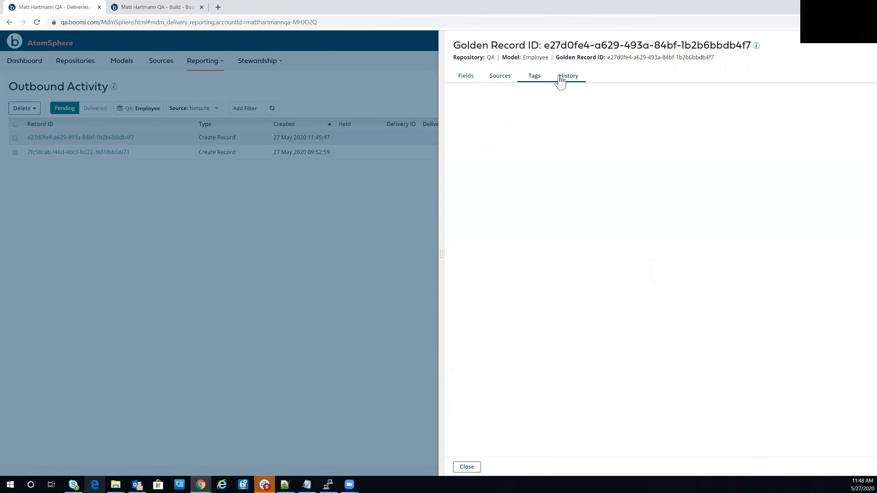
click(568, 77)
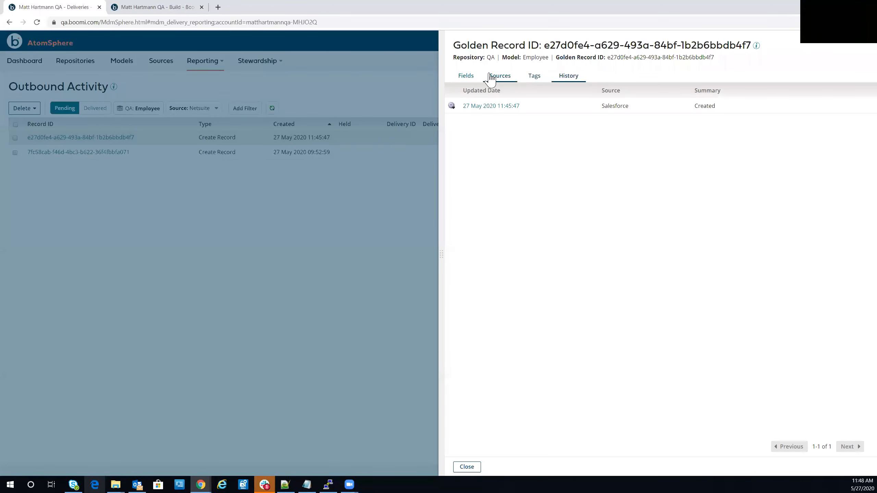
drag(737, 112, 471, 111)
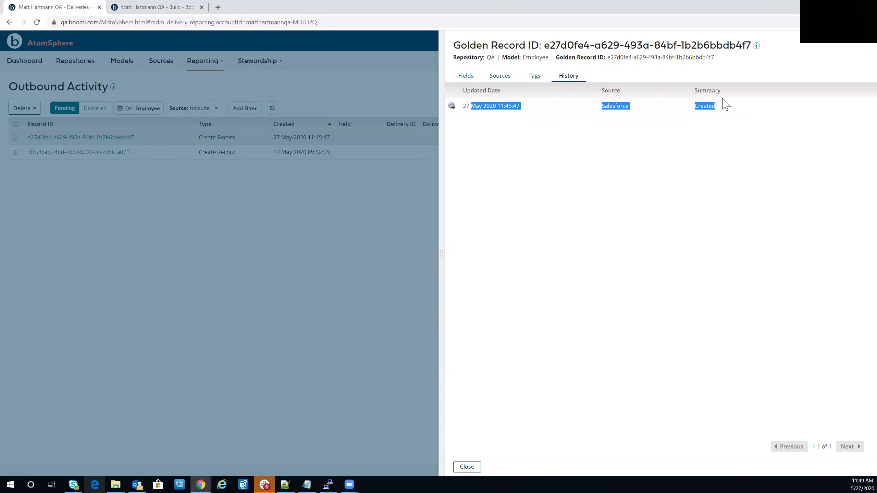
click(273, 162)
Open the Golden Records list, examine the linked sources of the most recently updated Employee record and close its details.
click(258, 62)
click(258, 81)
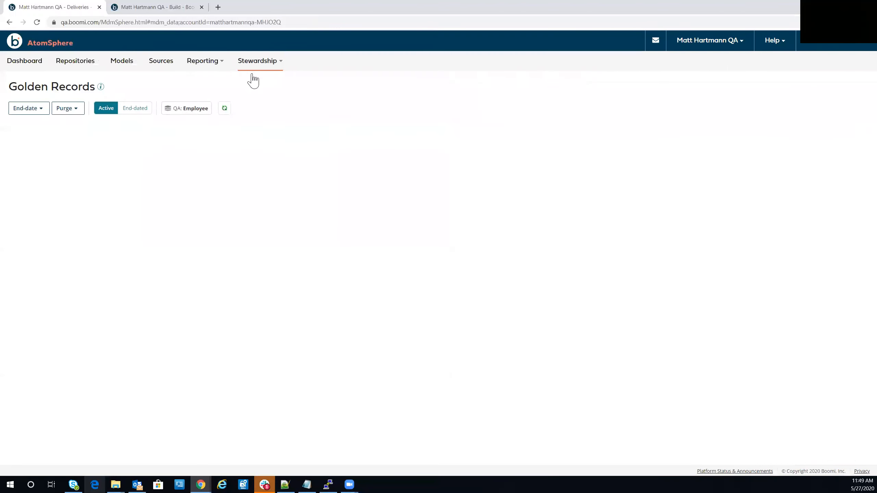
click(61, 138)
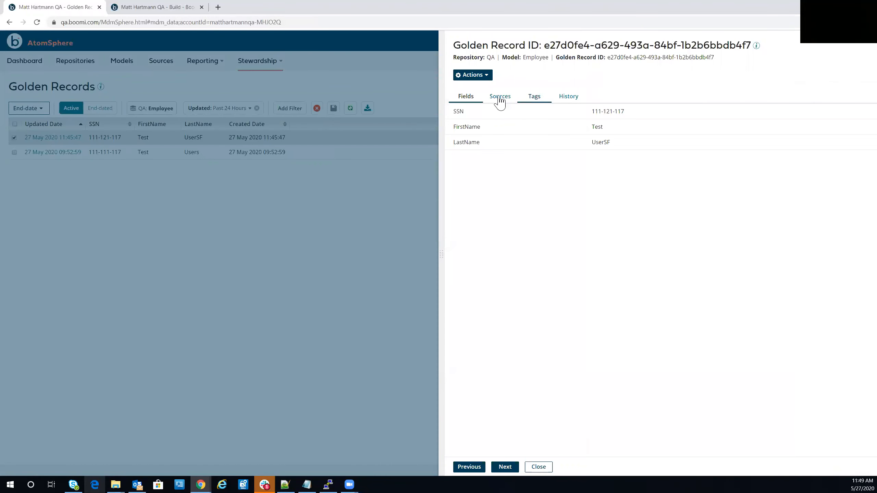
click(508, 99)
drag(690, 149, 464, 157)
click(254, 55)
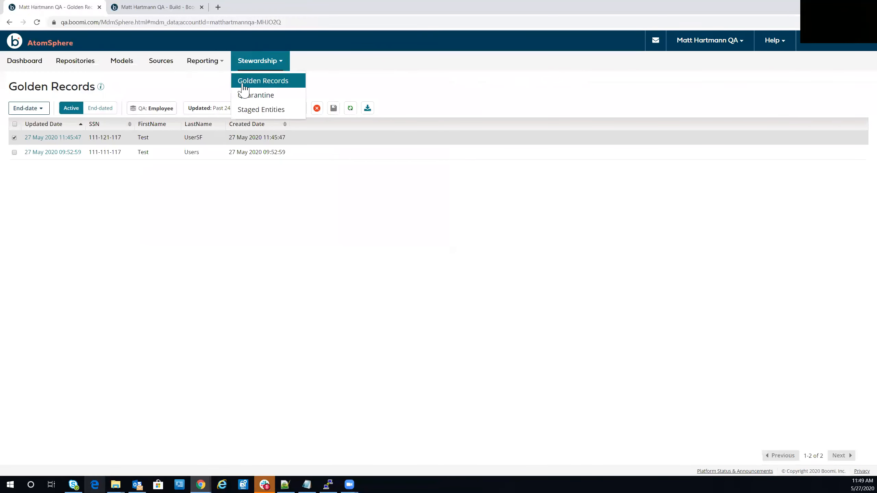
Return to the Outbound Activity report with the pending Netsuite records and view the available report types.
mouse_move(205, 61)
click(205, 95)
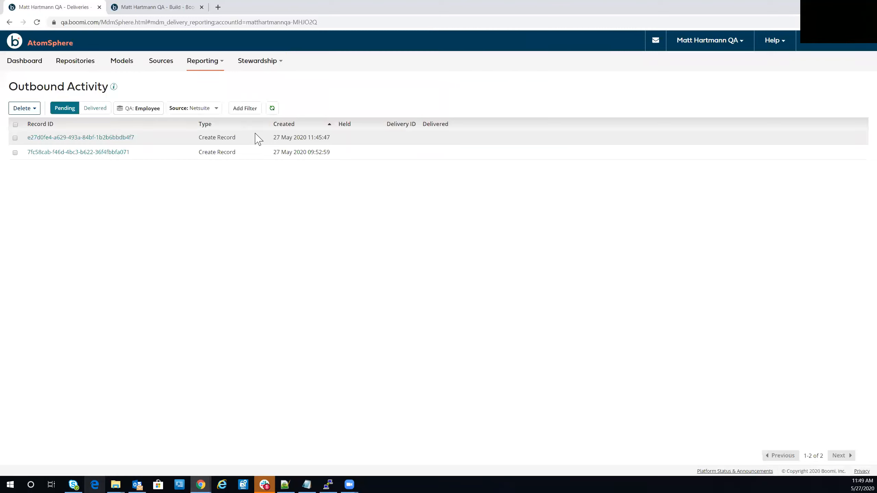
click(201, 68)
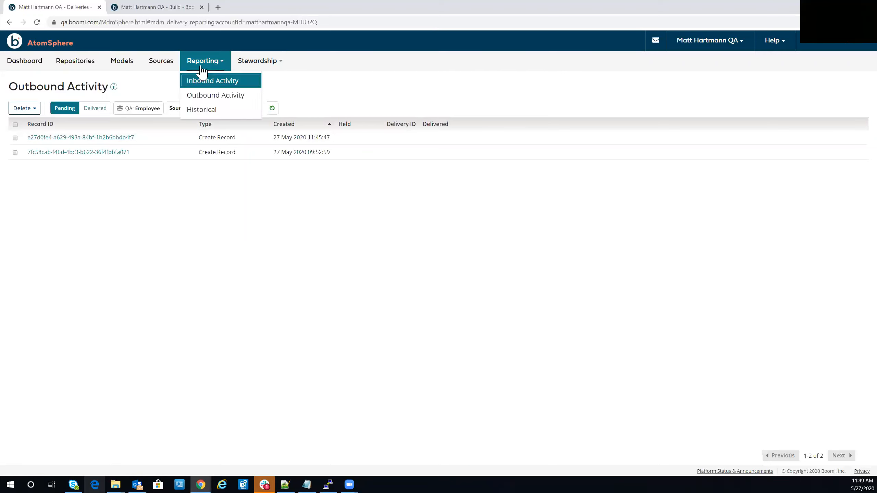
click(200, 65)
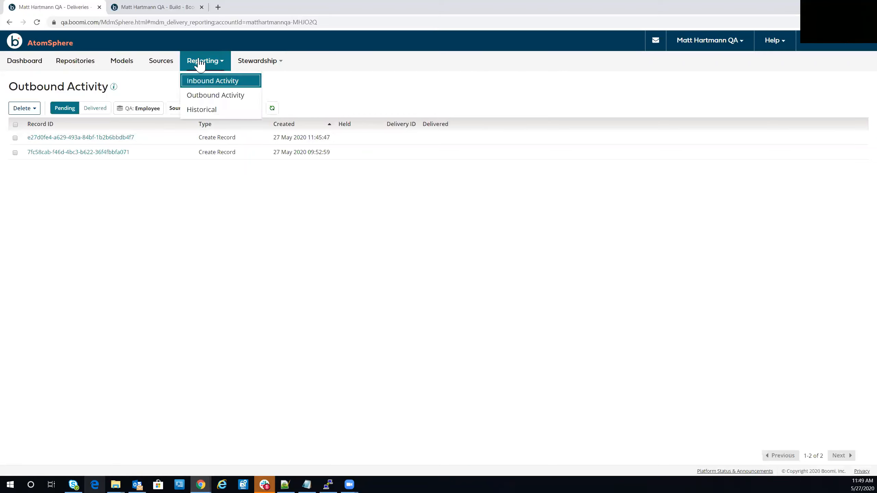